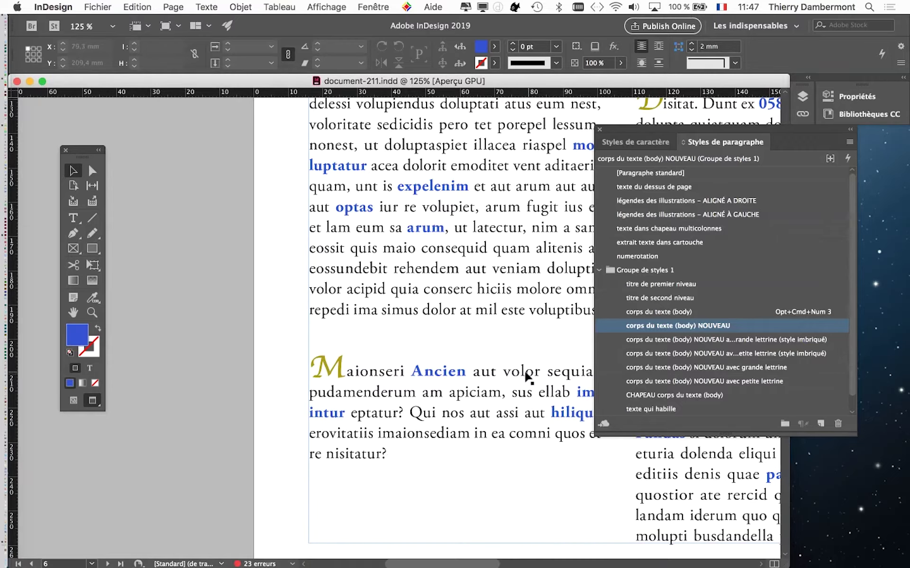
Review the GREP rules of the body NOUVEAU paragraph style, then close its options
{"action": "scroll", "coordinate": [524, 373], "scroll_direction": "up", "scroll_amount": 2}
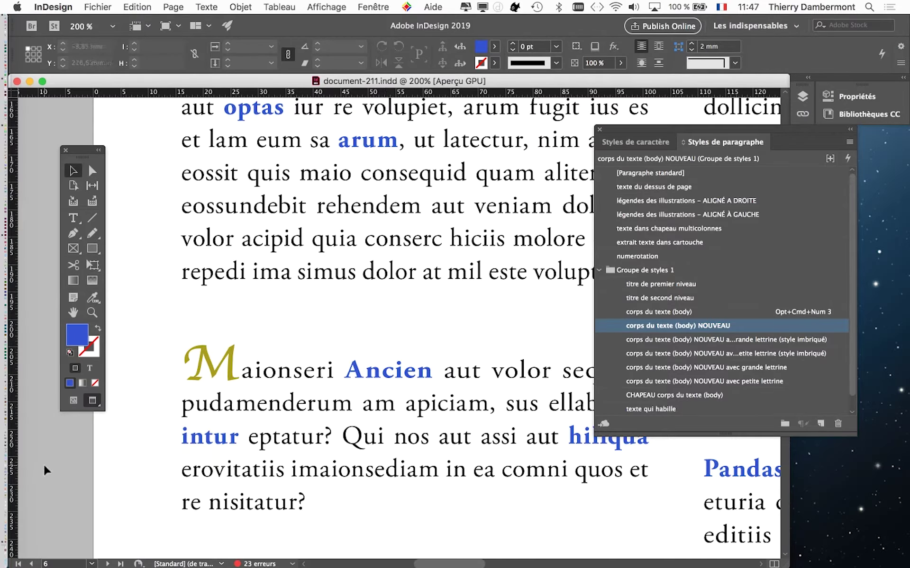
{"action": "scroll", "coordinate": [43, 465], "scroll_direction": "down", "scroll_amount": 2}
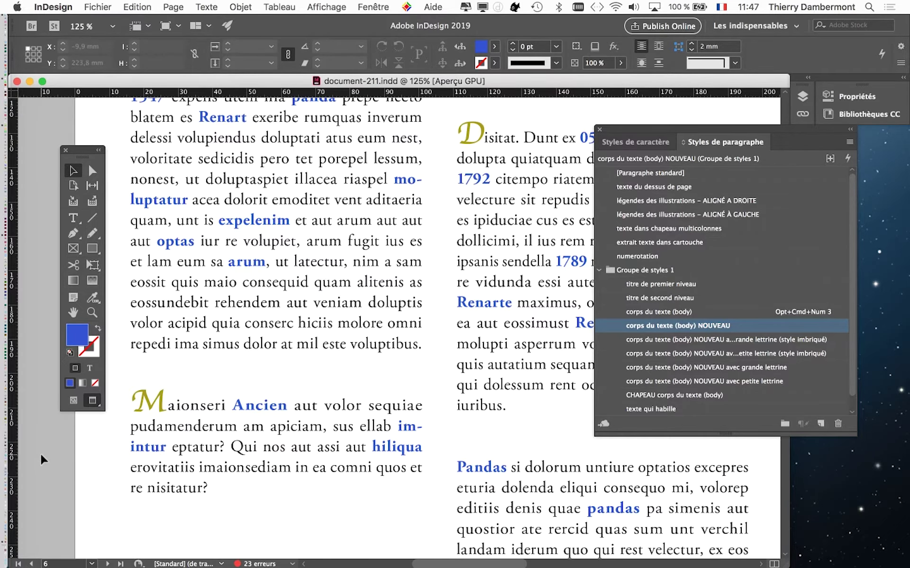
{"action": "scroll", "coordinate": [42, 455], "scroll_direction": "down", "scroll_amount": 1}
{"action": "scroll", "coordinate": [190, 426], "scroll_direction": "left", "scroll_amount": 5}
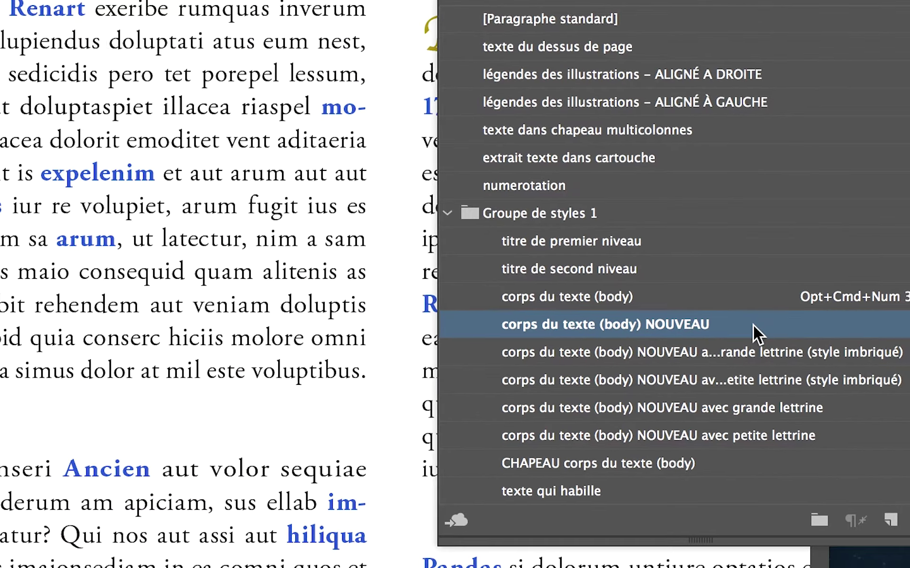
{"action": "double_click", "coordinate": [752, 325]}
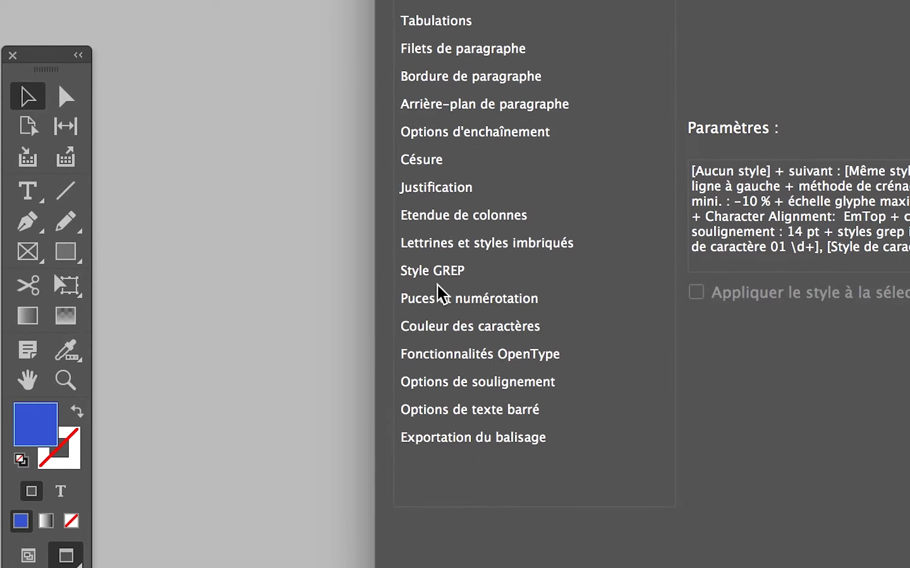
{"action": "left_click", "coordinate": [438, 283]}
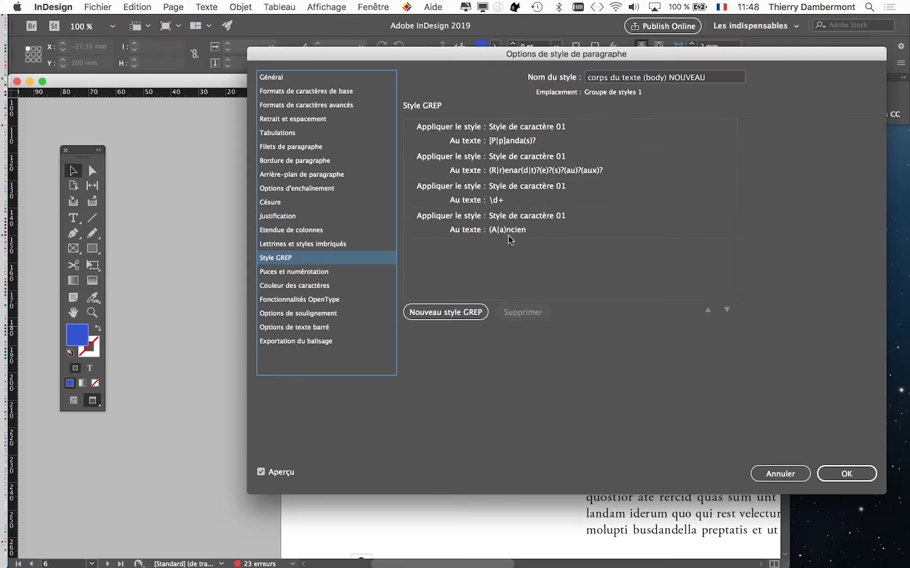
{"action": "left_click", "coordinate": [785, 473]}
Change the word 'Ancien' in the body text to 'Ancienneté'
{"action": "scroll", "coordinate": [463, 416], "scroll_direction": "up", "scroll_amount": 1}
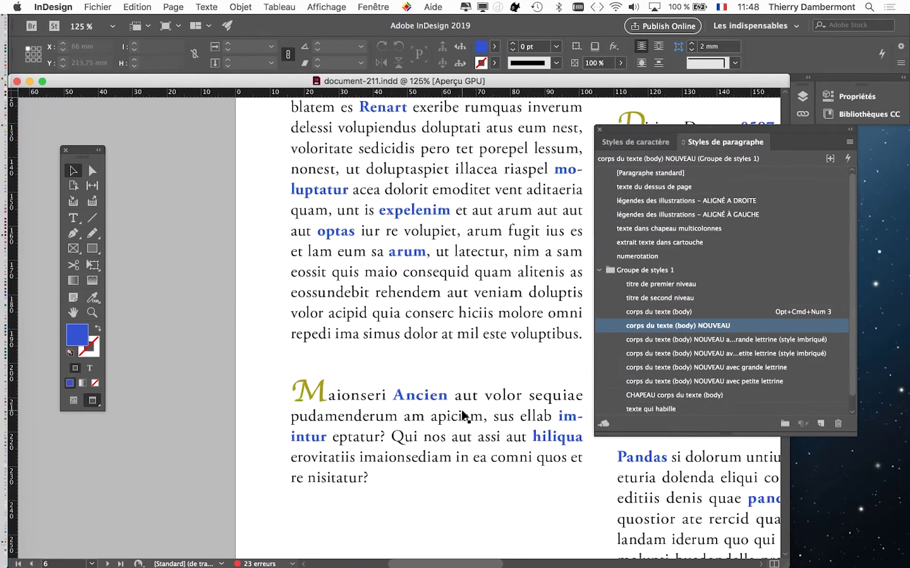
{"action": "scroll", "coordinate": [463, 416], "scroll_direction": "up", "scroll_amount": 2}
{"action": "scroll", "coordinate": [462, 416], "scroll_direction": "up", "scroll_amount": 1}
{"action": "left_click", "coordinate": [72, 218]}
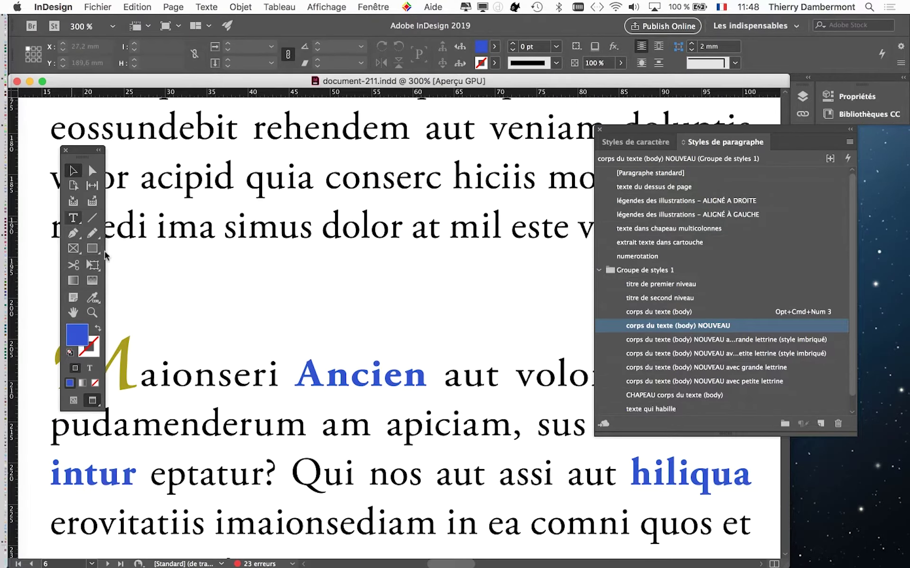
{"action": "left_click", "coordinate": [427, 382]}
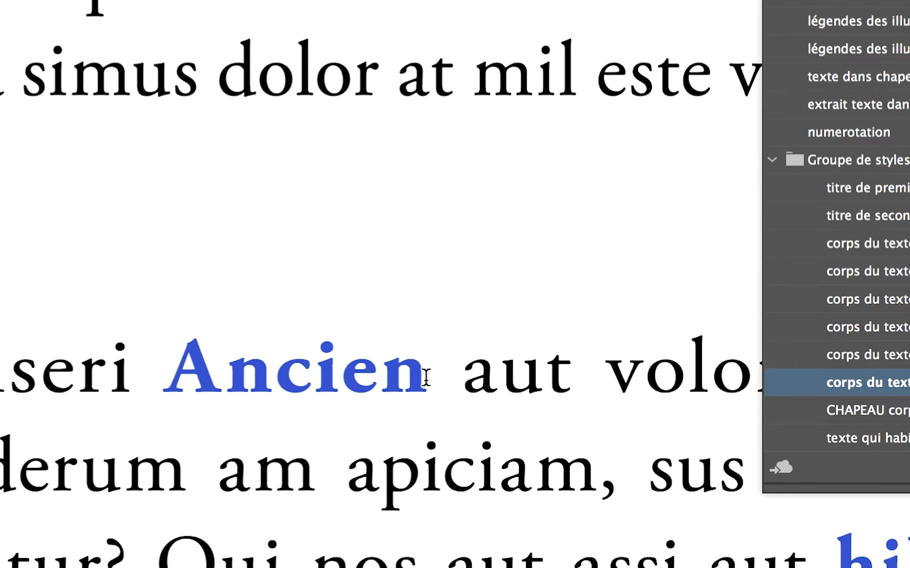
{"action": "type", "text": "ne"}
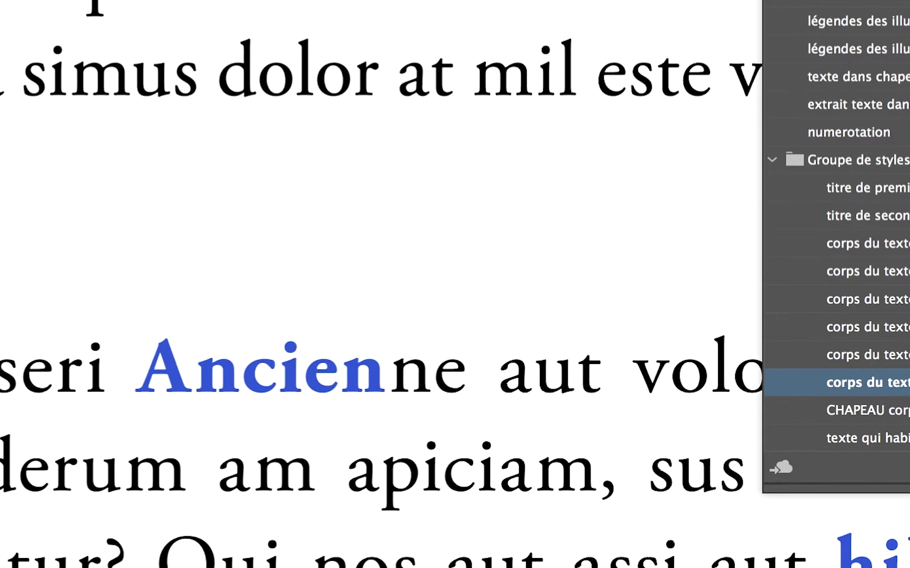
{"action": "type", "text": "s"}
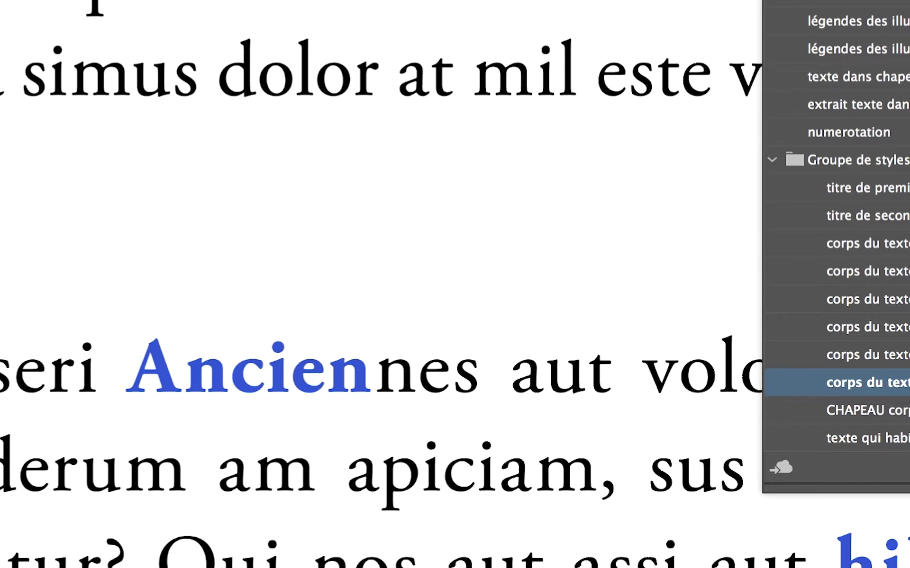
{"action": "key", "text": "BackSpace"}
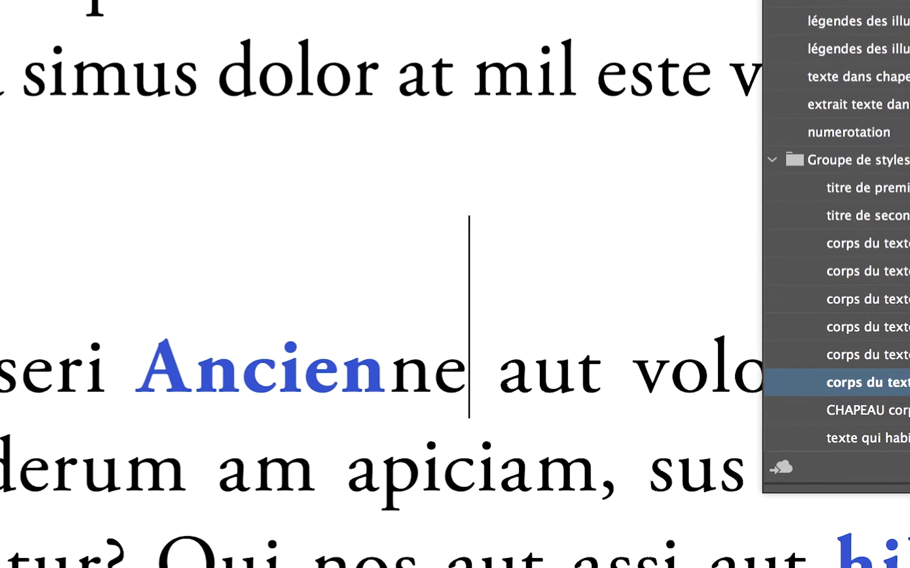
{"action": "type", "text": "té"}
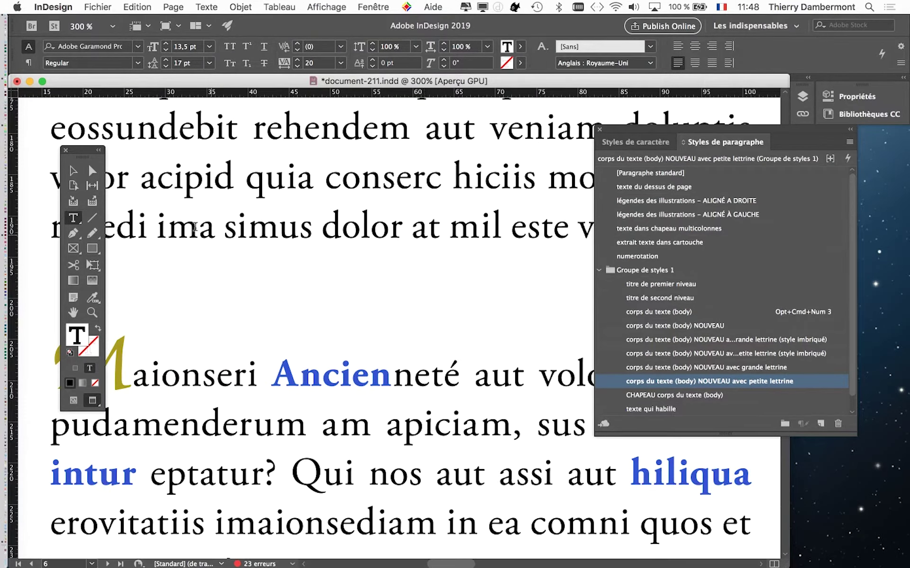
Bring the page text into view, select its text frame and move the Paragraph Styles panel aside
{"action": "scroll", "coordinate": [191, 255], "scroll_direction": "down", "scroll_amount": 1}
{"action": "scroll", "coordinate": [191, 255], "scroll_direction": "down", "scroll_amount": 1}
{"action": "left_click_drag", "start_coordinate": [211, 264], "coordinate": [369, 362]}
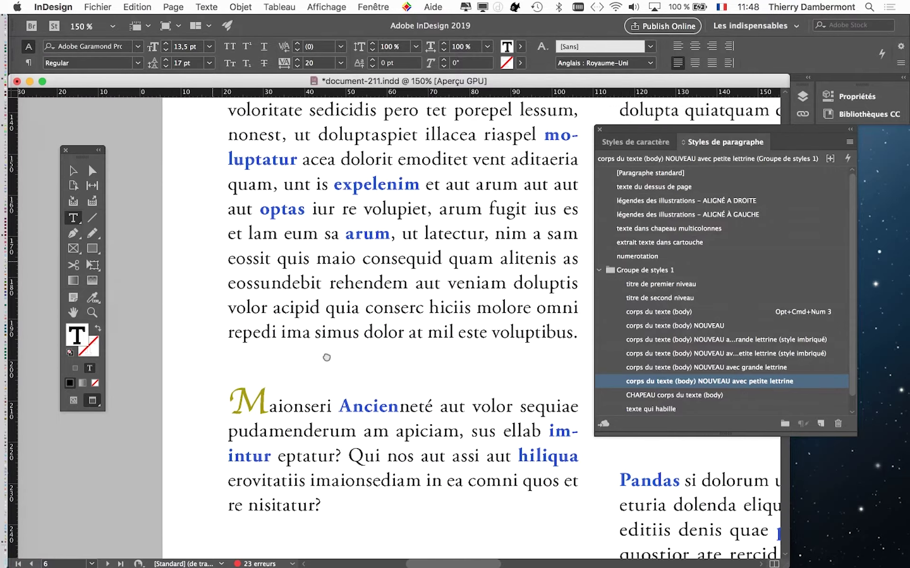
{"action": "left_click", "coordinate": [73, 171]}
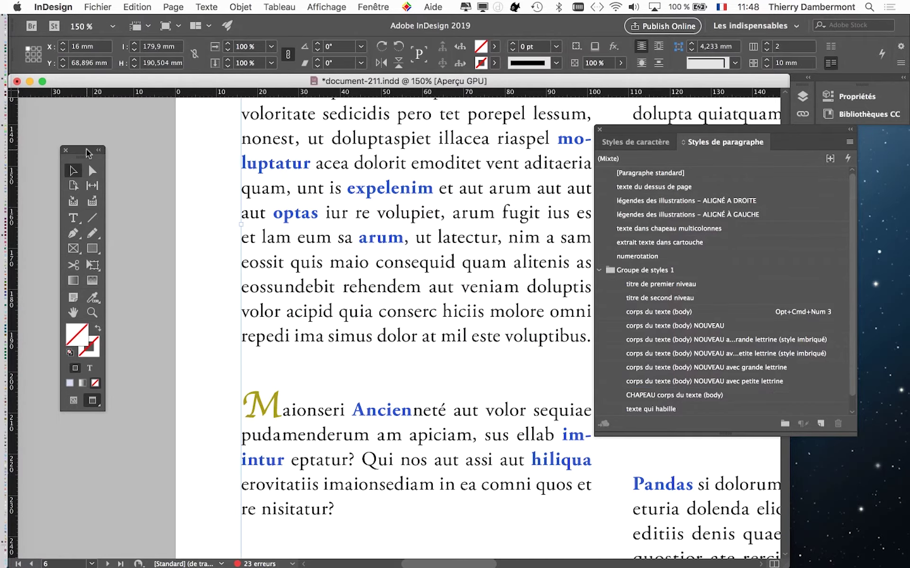
{"action": "left_click_drag", "start_coordinate": [673, 128], "coordinate": [742, 144]}
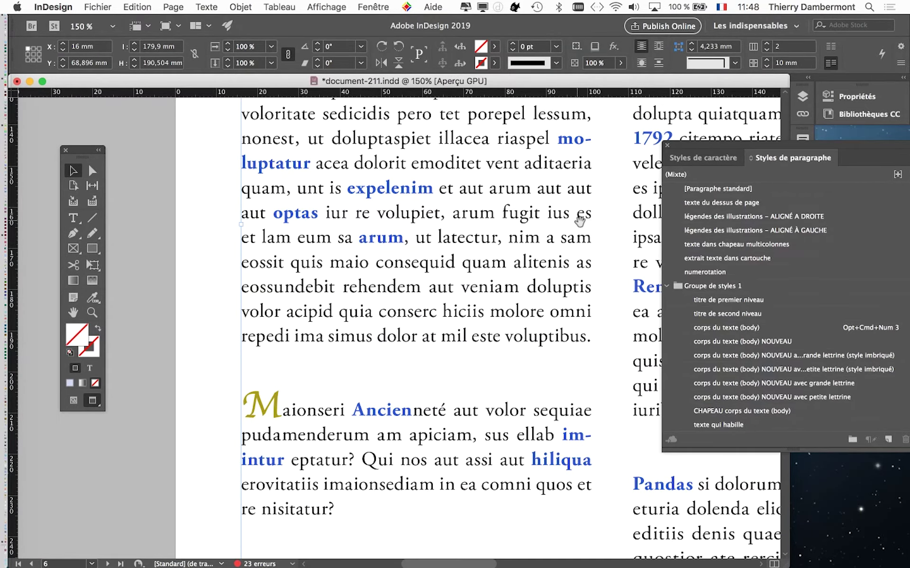
{"action": "mouse_move", "coordinate": [580, 223]}
{"action": "left_mouse_down"}
{"action": "mouse_move", "coordinate": [296, 336]}
{"action": "mouse_move", "coordinate": [279, 330]}
{"action": "left_mouse_up"}
Show the left text column, deselect everything and move the Paragraph Styles panel closer to the text
{"action": "scroll", "coordinate": [575, 417], "scroll_direction": "down", "scroll_amount": 3}
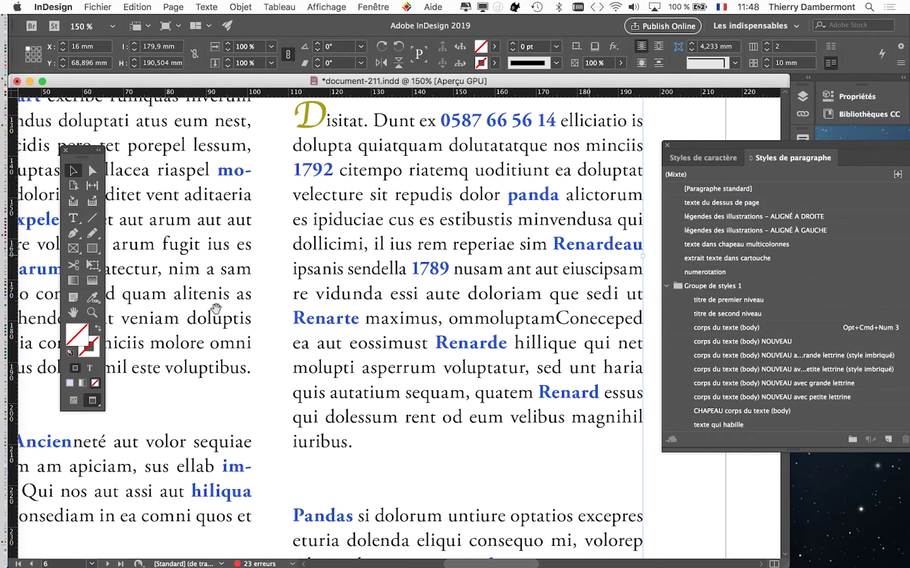
{"action": "left_click_drag", "start_coordinate": [208, 274], "coordinate": [568, 299]}
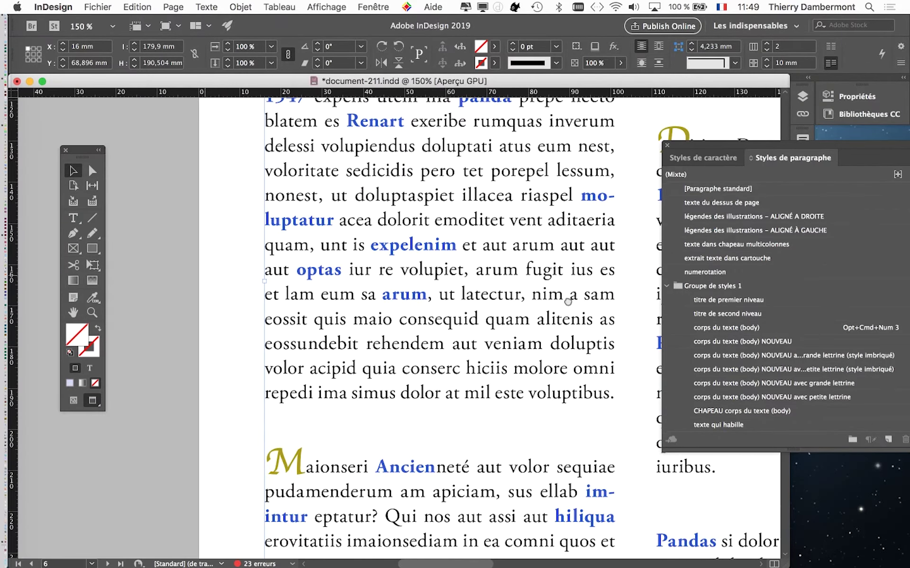
{"action": "left_click", "coordinate": [143, 217]}
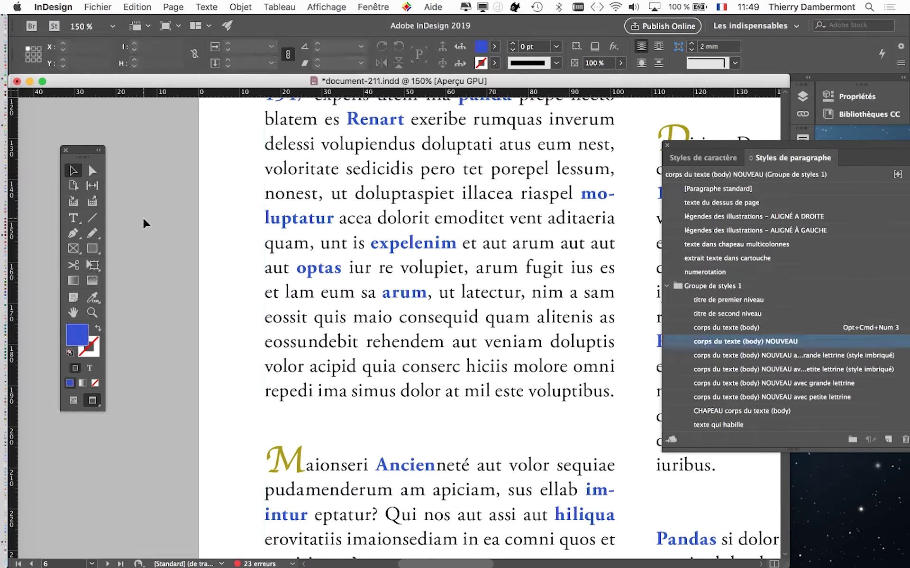
{"action": "left_click_drag", "start_coordinate": [686, 149], "coordinate": [537, 130]}
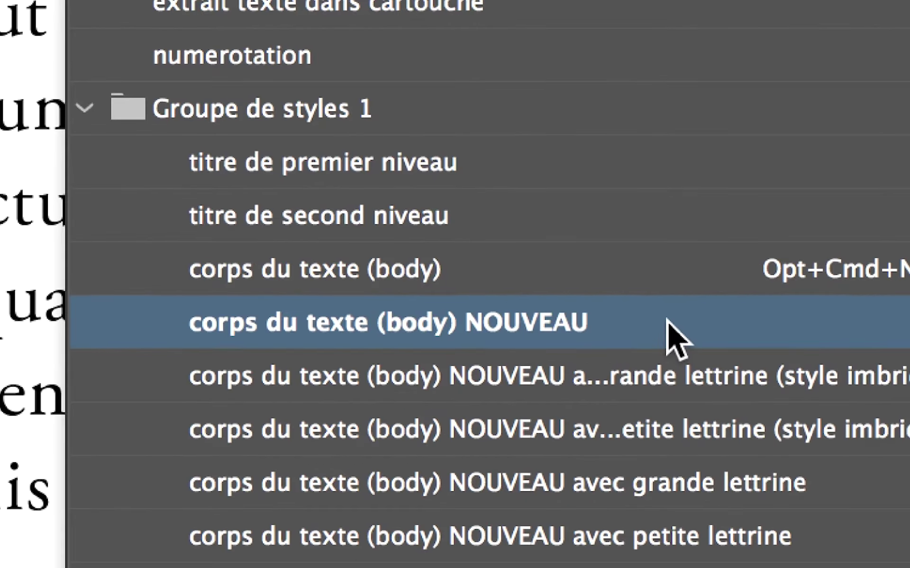
Open the body NOUVEAU style's Style GREP rules with the caret at the end of '(A|a)ncien'
{"action": "left_click", "coordinate": [667, 322]}
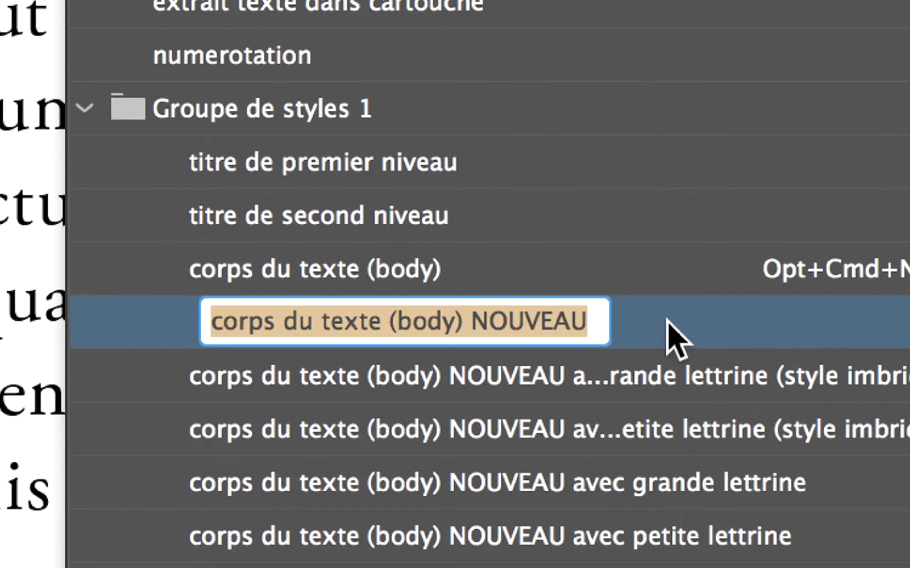
{"action": "key", "text": "Return"}
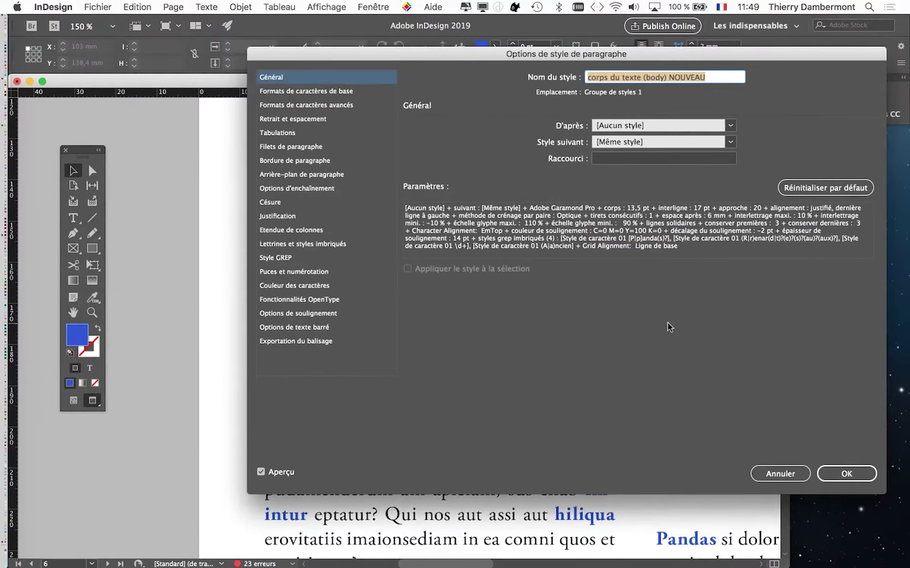
{"action": "left_click", "coordinate": [275, 259]}
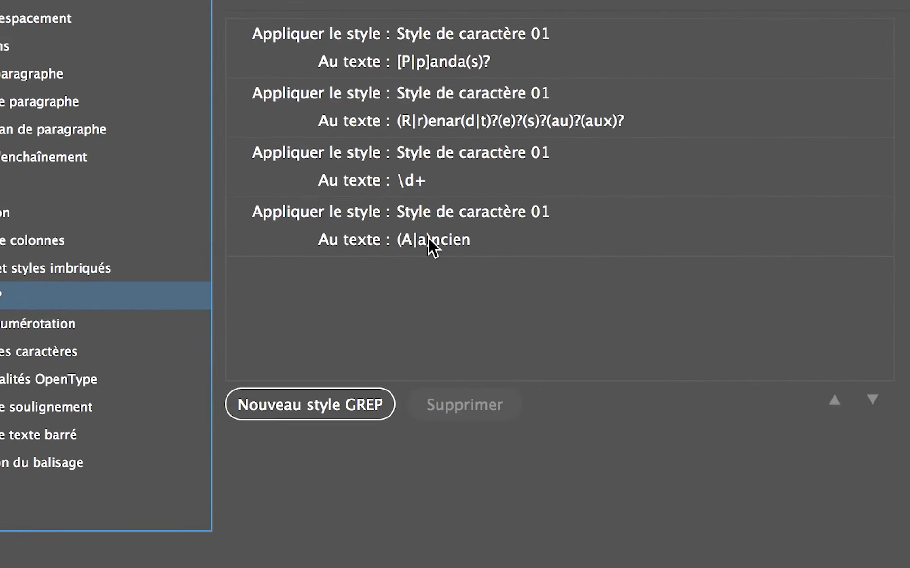
{"action": "left_click", "coordinate": [429, 238]}
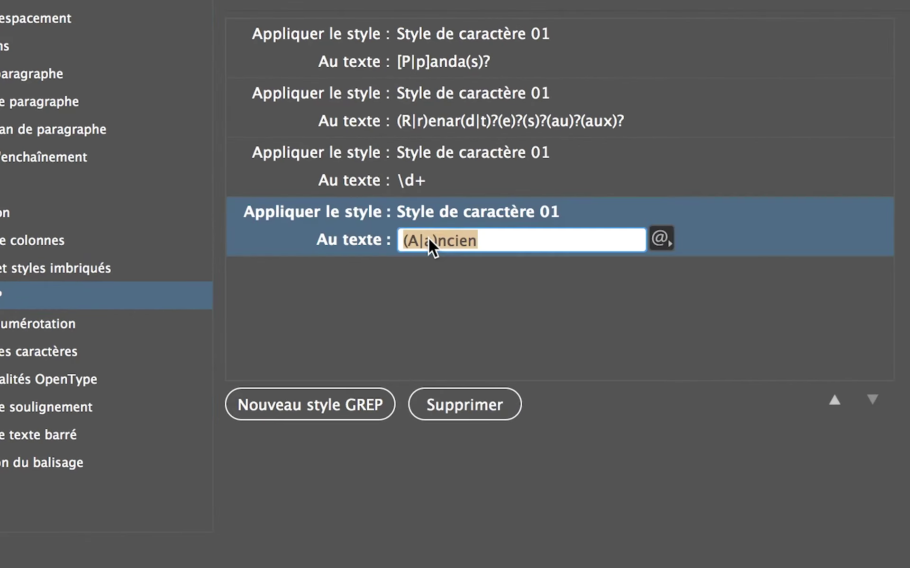
{"action": "left_click", "coordinate": [450, 239]}
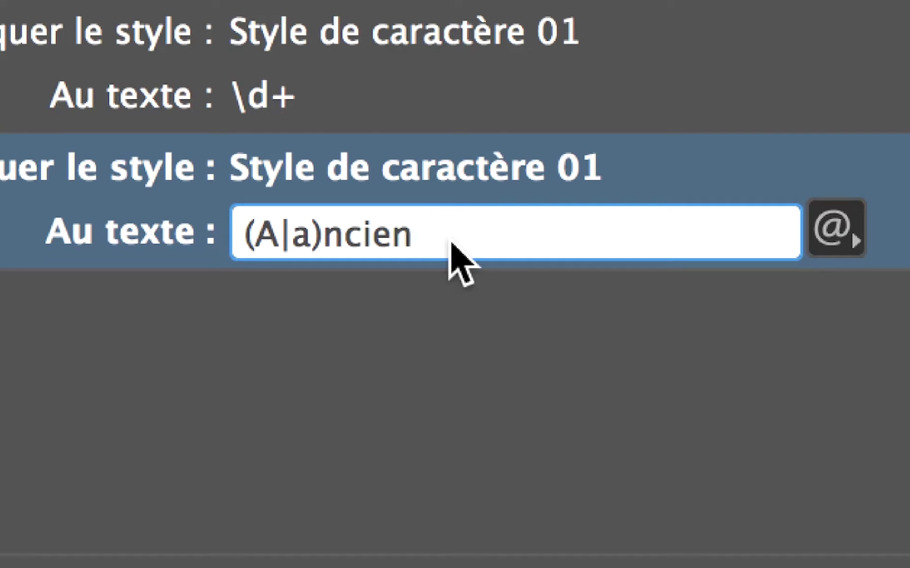
Append \w* to the fourth GREP rule so it reads '(A|a)ncien\w*'
{"action": "type", "text": "/"}
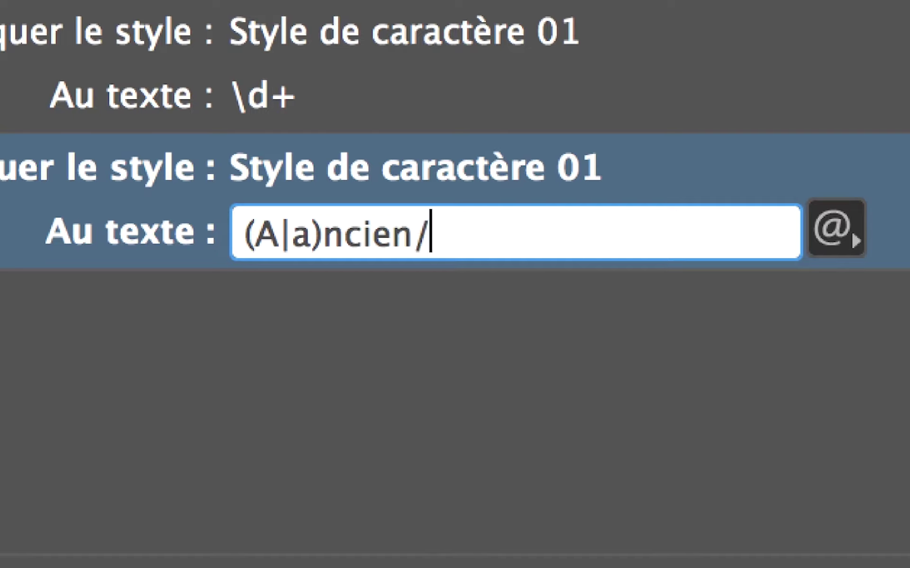
{"action": "key", "text": "BackSpace"}
{"action": "type", "text": "÷"}
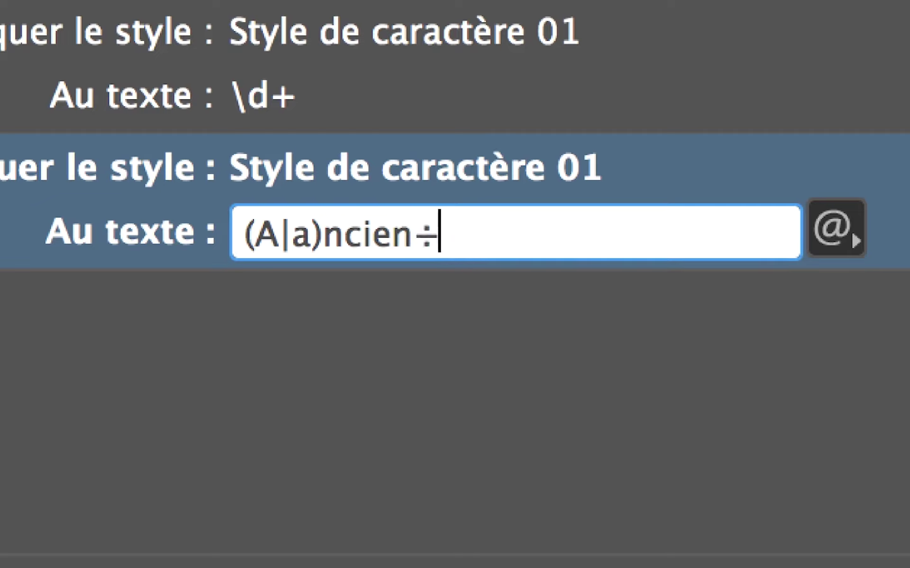
{"action": "key", "text": "BackSpace"}
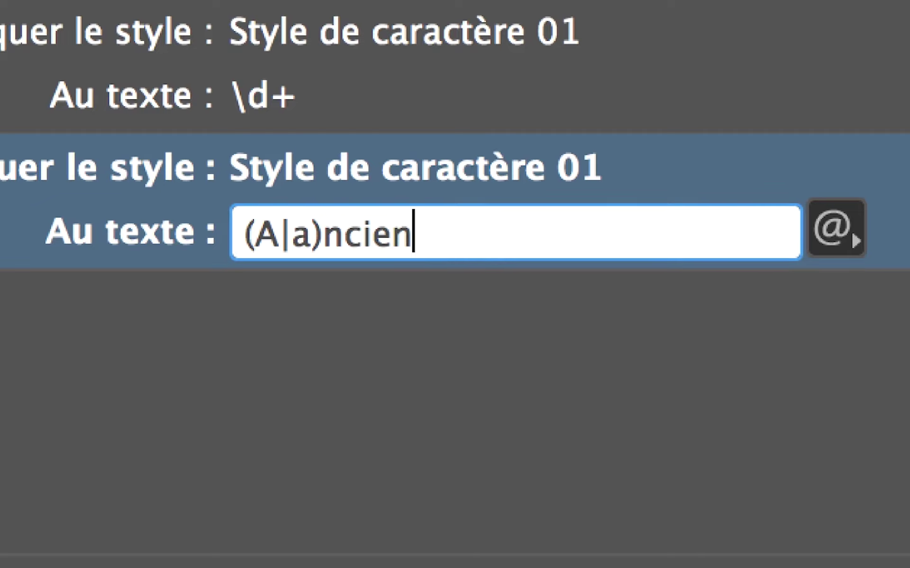
{"action": "type", "text": "\\"}
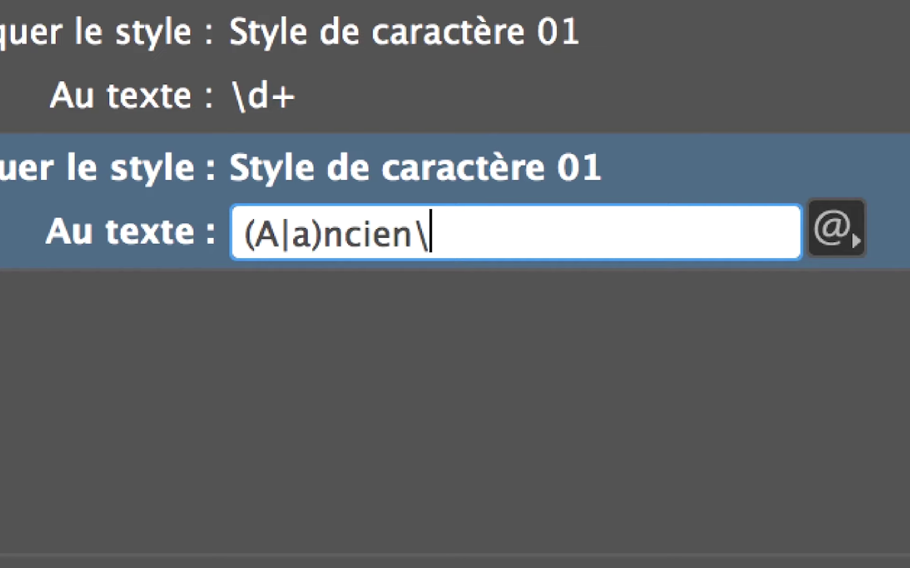
{"action": "type", "text": "w"}
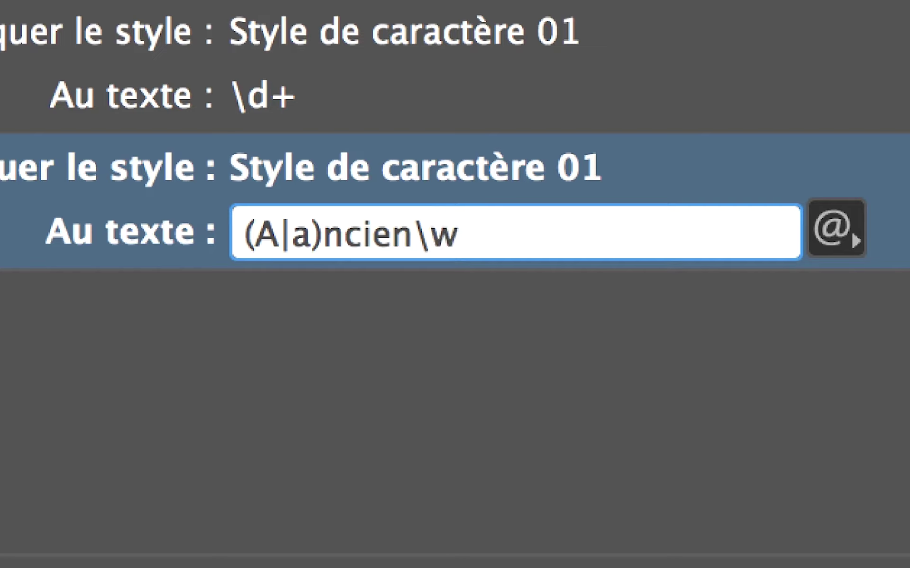
{"action": "type", "text": "*"}
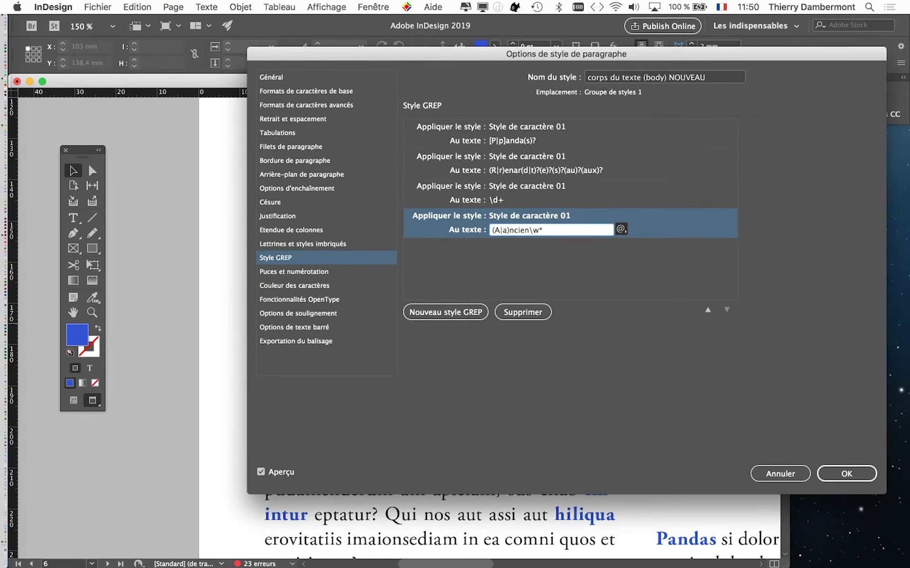
{"action": "left_click_drag", "start_coordinate": [566, 54], "coordinate": [891, 81]}
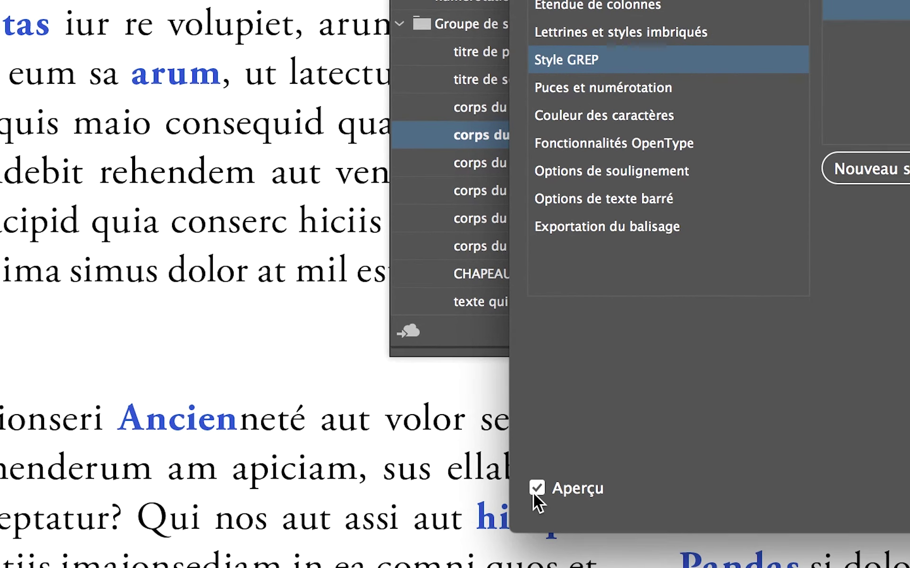
Toggle the Aperçu preview off and on to confirm the whole word Ancienneté shows blue bold
{"action": "left_click", "coordinate": [536, 489]}
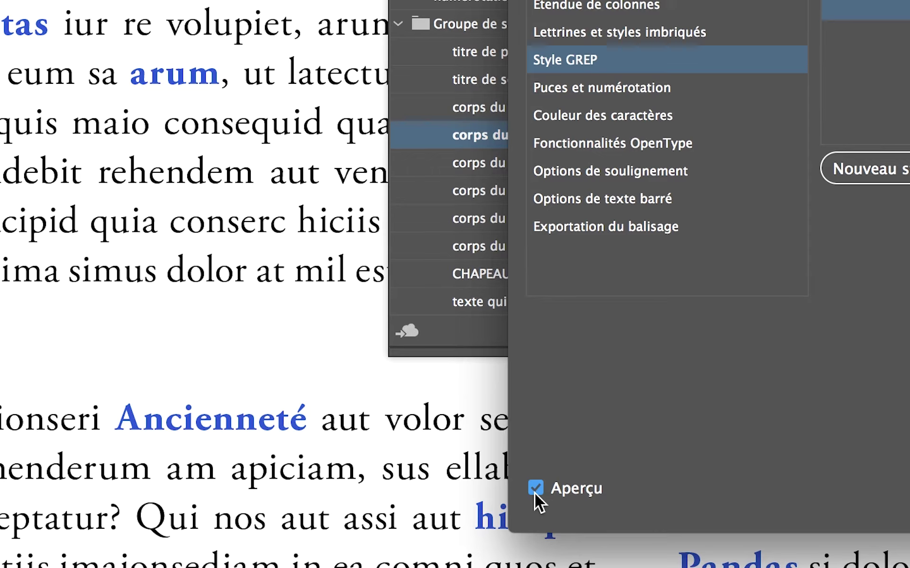
{"action": "left_click", "coordinate": [535, 493]}
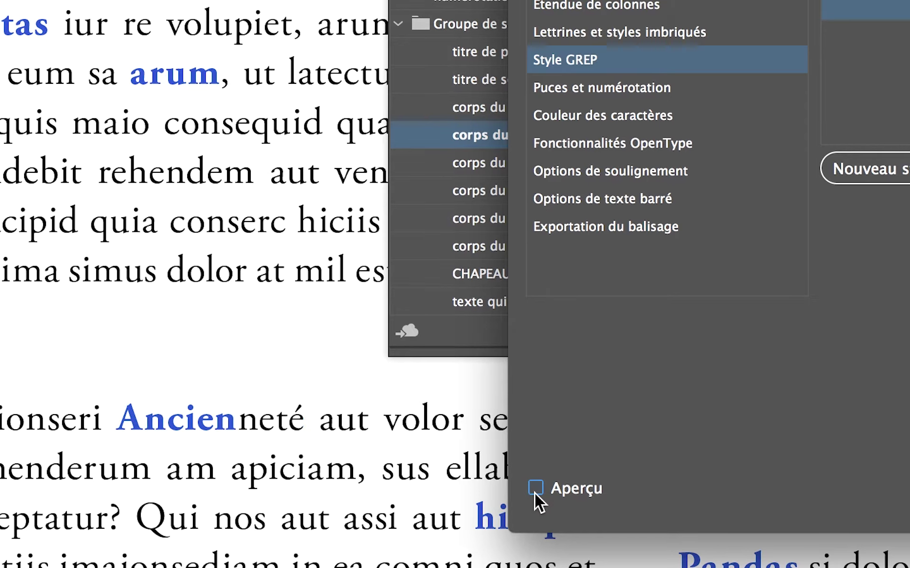
{"action": "left_click", "coordinate": [534, 494]}
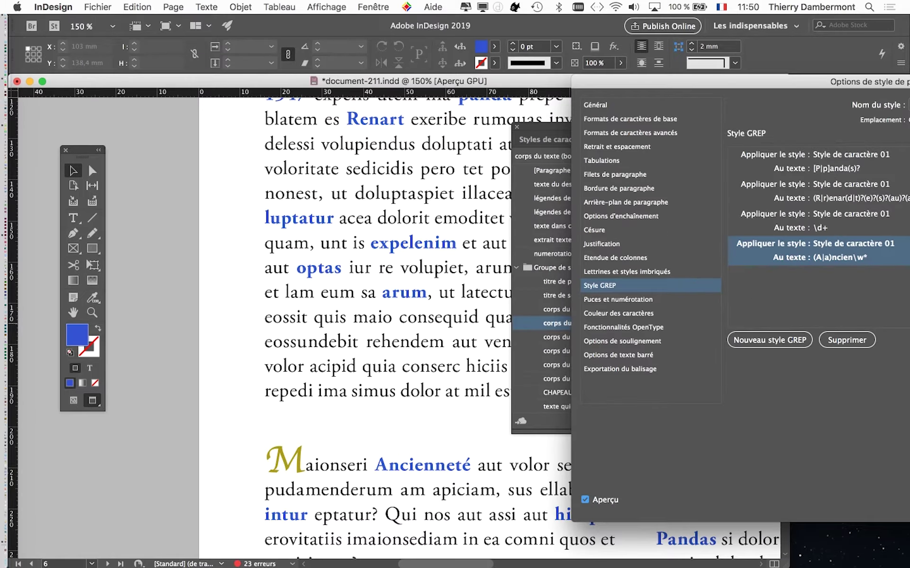
{"action": "left_click_drag", "start_coordinate": [757, 81], "coordinate": [375, 81]}
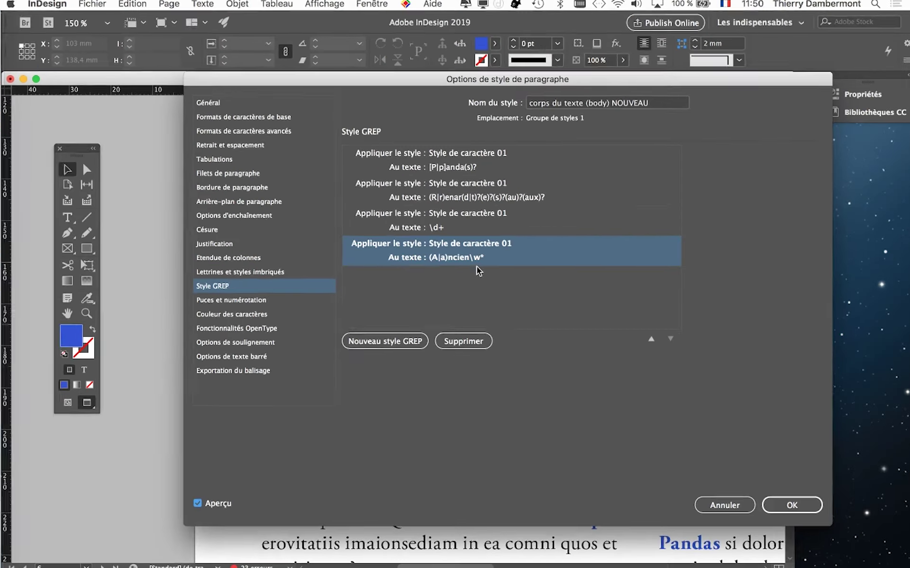
Commit the '(A|a)ncien\w*' rule, then pan the page and move the Paragraph Styles panel off the text
{"action": "key", "text": "Return"}
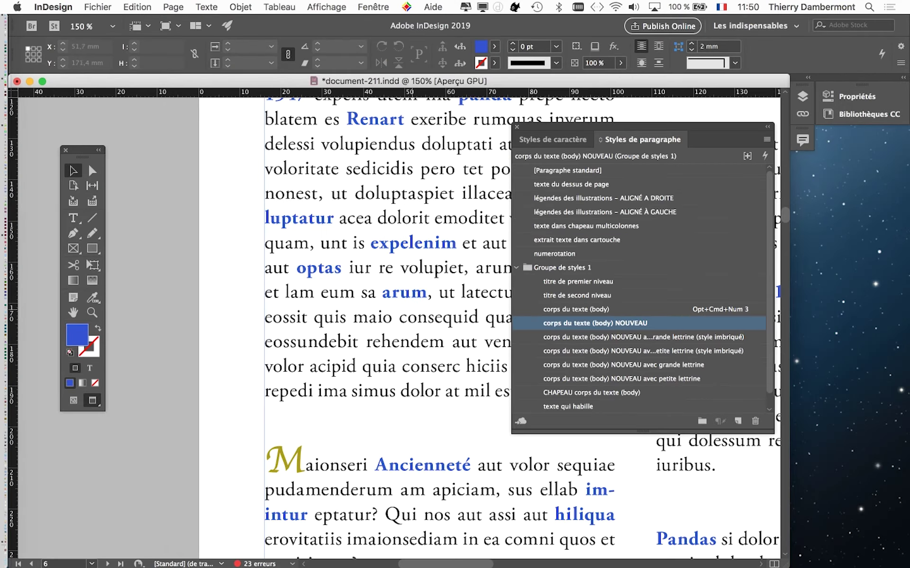
{"action": "scroll", "coordinate": [439, 349], "scroll_direction": "down", "scroll_amount": 2}
{"action": "scroll", "coordinate": [439, 349], "scroll_direction": "right", "scroll_amount": 5}
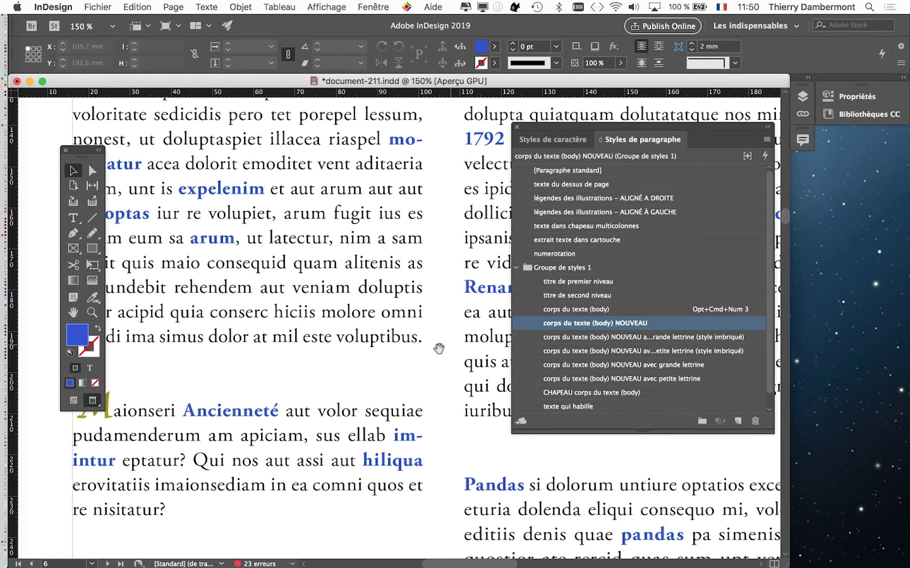
{"action": "scroll", "coordinate": [271, 306], "scroll_direction": "right", "scroll_amount": 6}
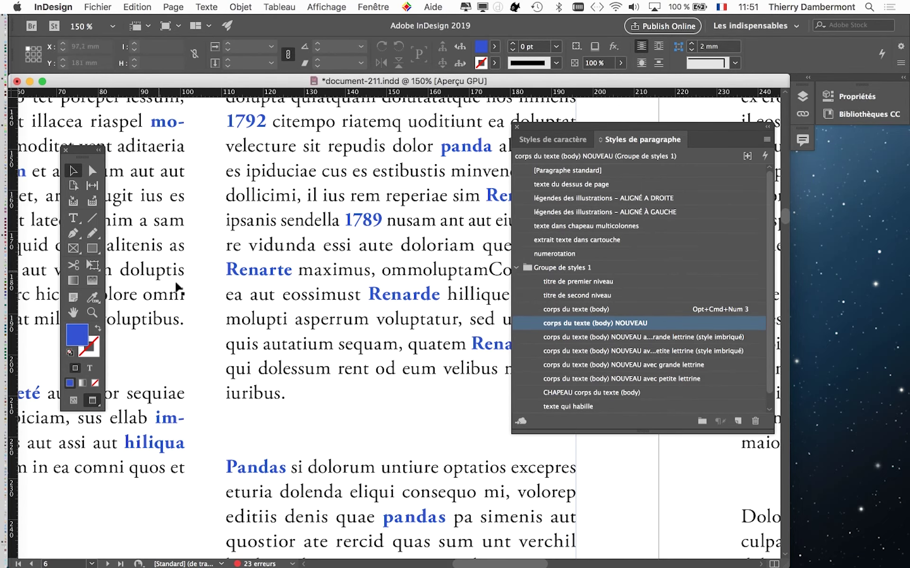
{"action": "left_click_drag", "start_coordinate": [584, 132], "coordinate": [728, 185]}
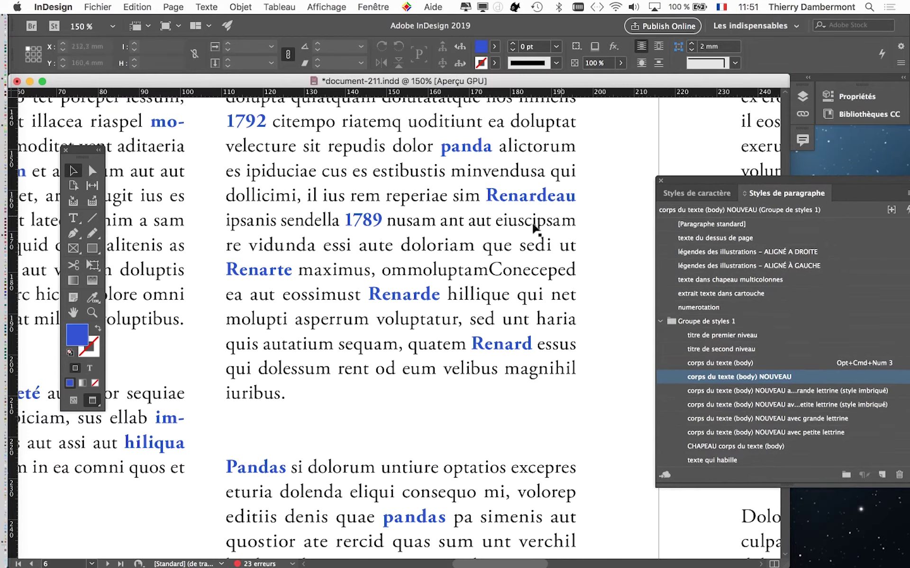
{"action": "scroll", "coordinate": [360, 251], "scroll_direction": "left", "scroll_amount": 5}
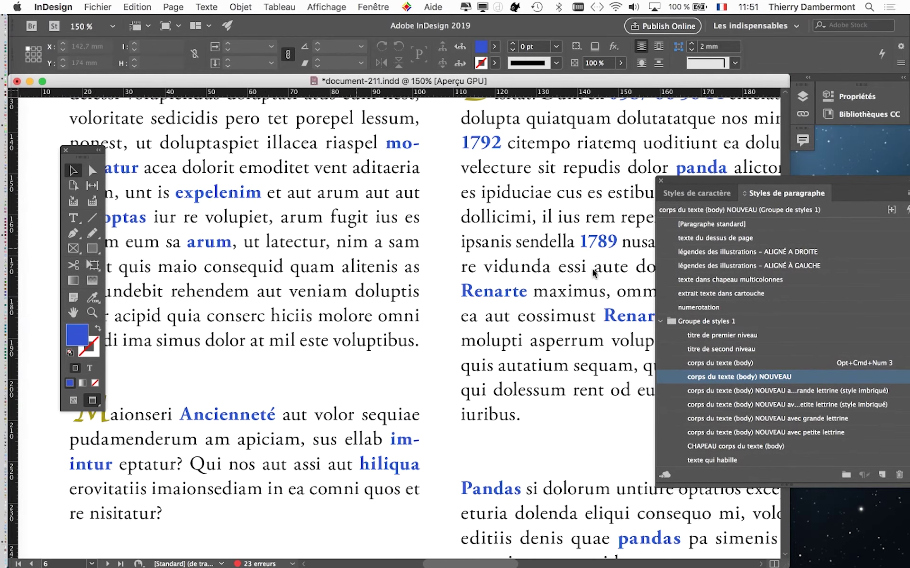
{"action": "scroll", "coordinate": [189, 319], "scroll_direction": "up", "scroll_amount": 2}
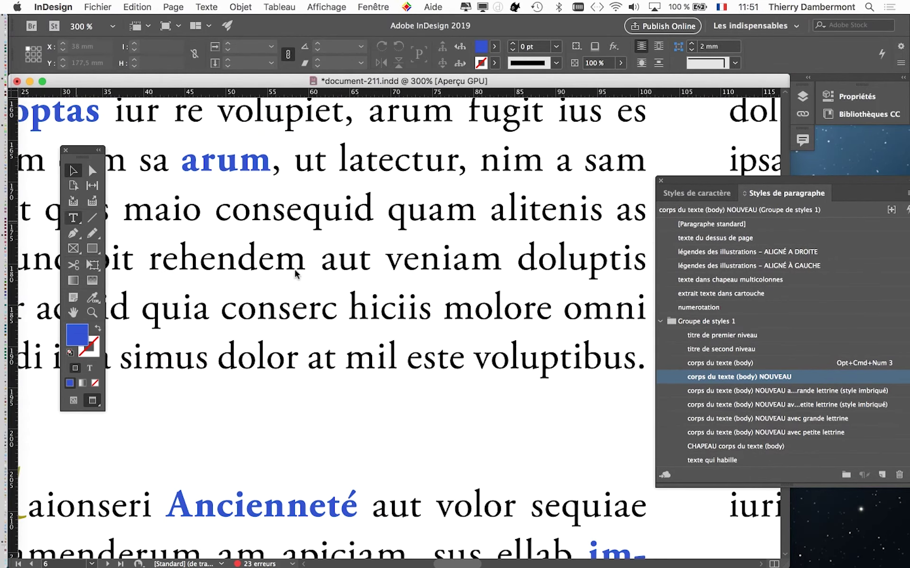
Type the test word 'anciennement' before 'aut' in the left column, then leave text editing
{"action": "key", "text": "t"}
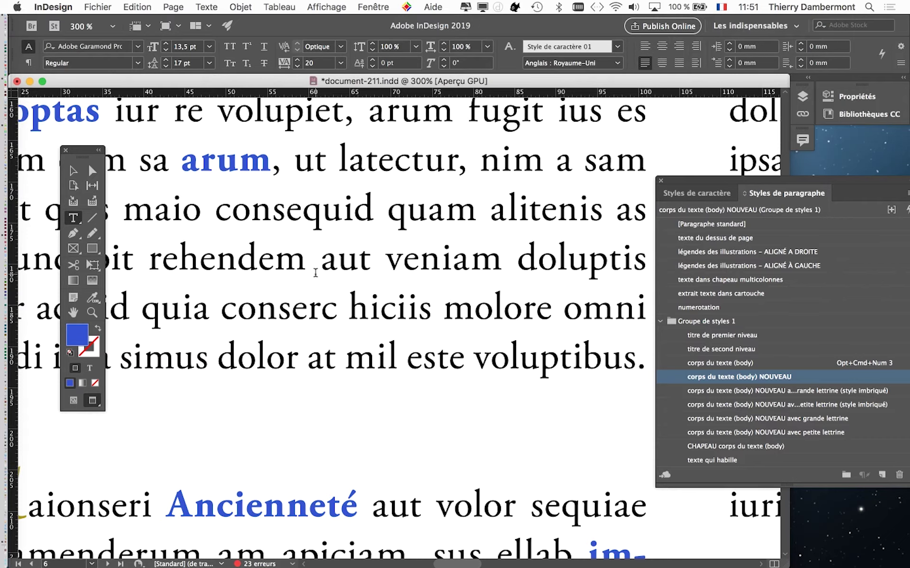
{"action": "left_click", "coordinate": [321, 266]}
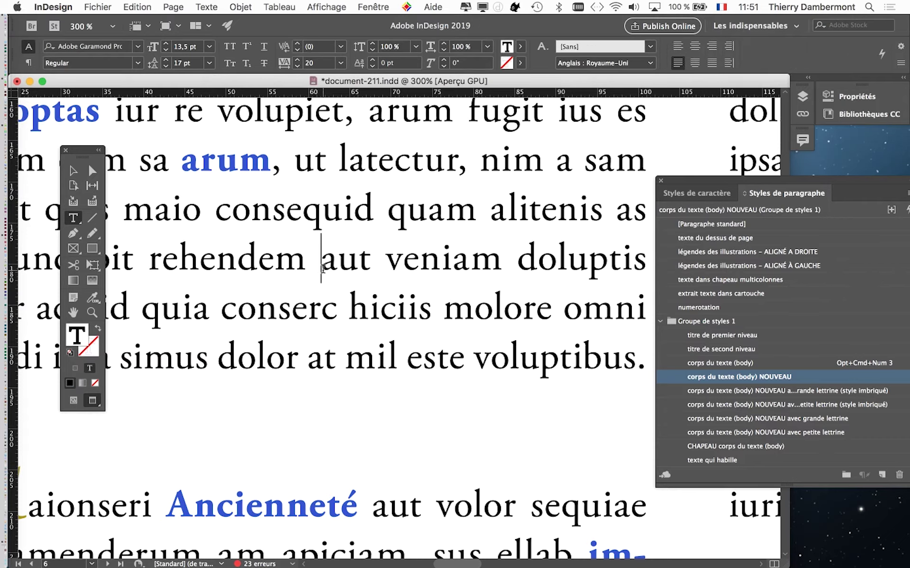
{"action": "type", "text": "An"}
{"action": "key", "text": "BackSpace"}
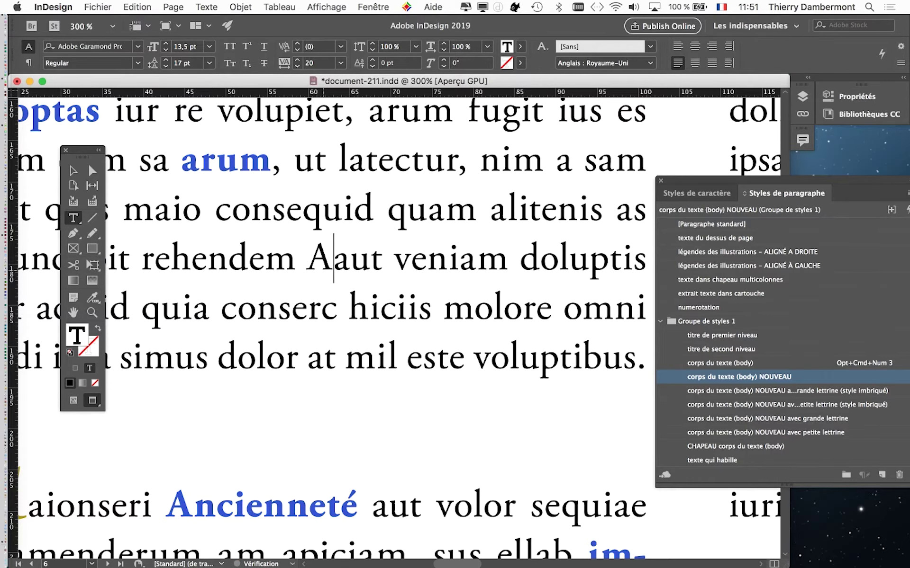
{"action": "key", "text": "BackSpace"}
{"action": "type", "text": "anciennemen"}
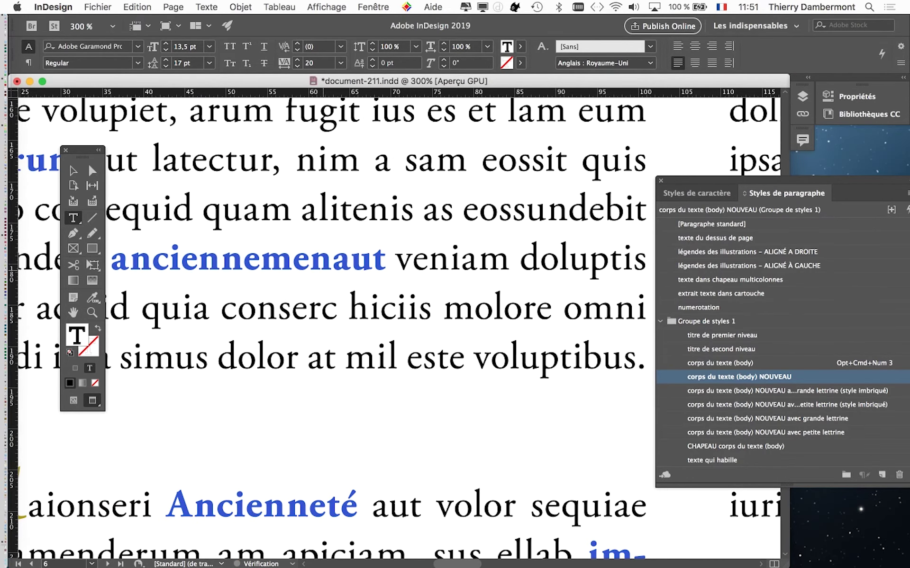
{"action": "type", "text": "t rehendem"}
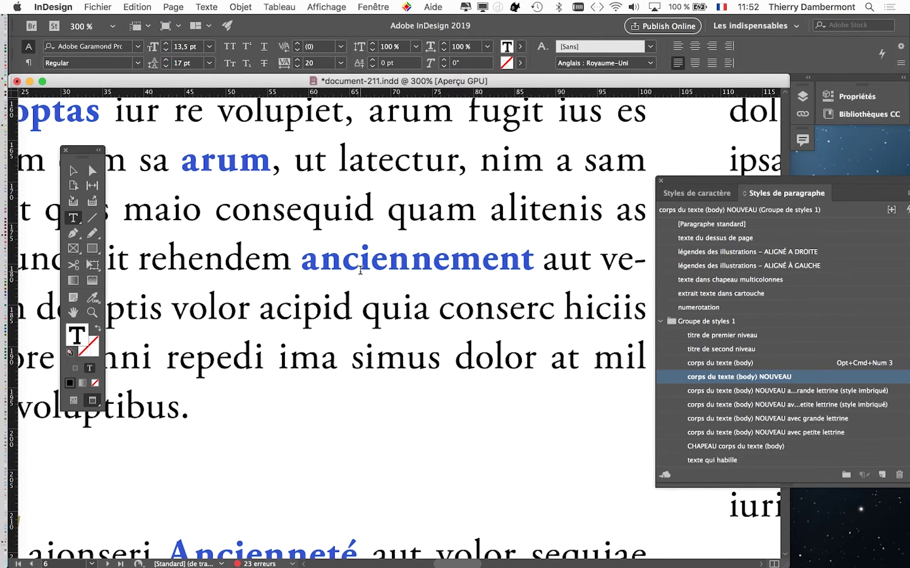
{"action": "key", "text": "Escape"}
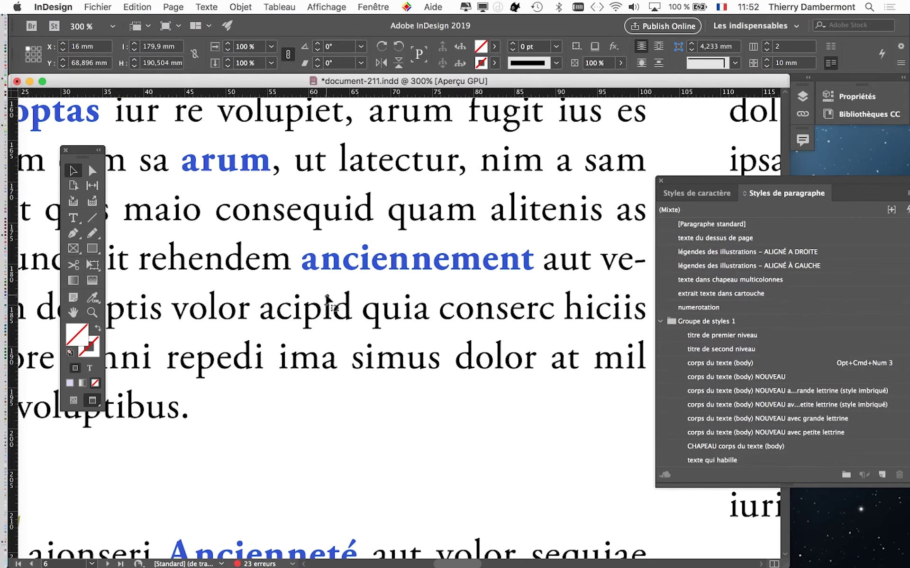
{"action": "scroll", "coordinate": [366, 336], "scroll_direction": "down", "scroll_amount": 1}
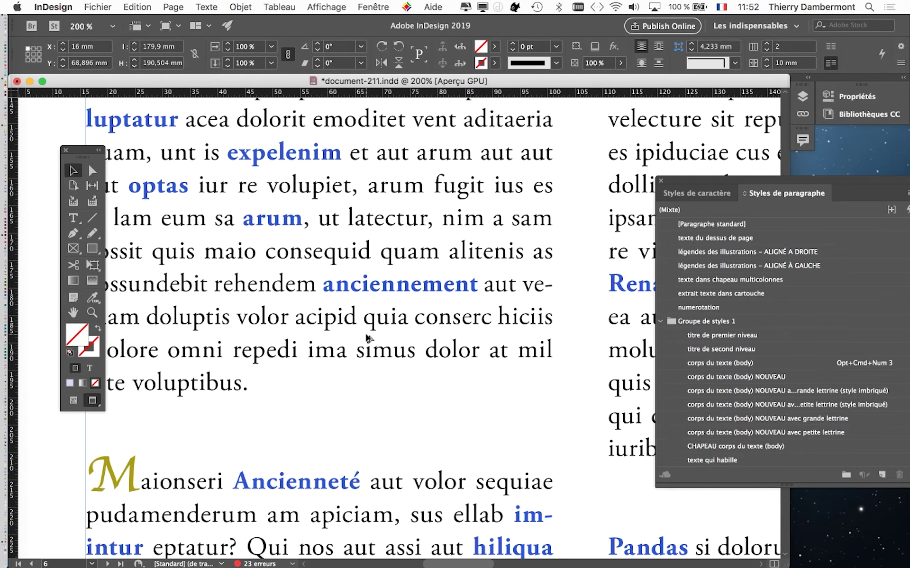
{"action": "scroll", "coordinate": [366, 337], "scroll_direction": "down", "scroll_amount": 1}
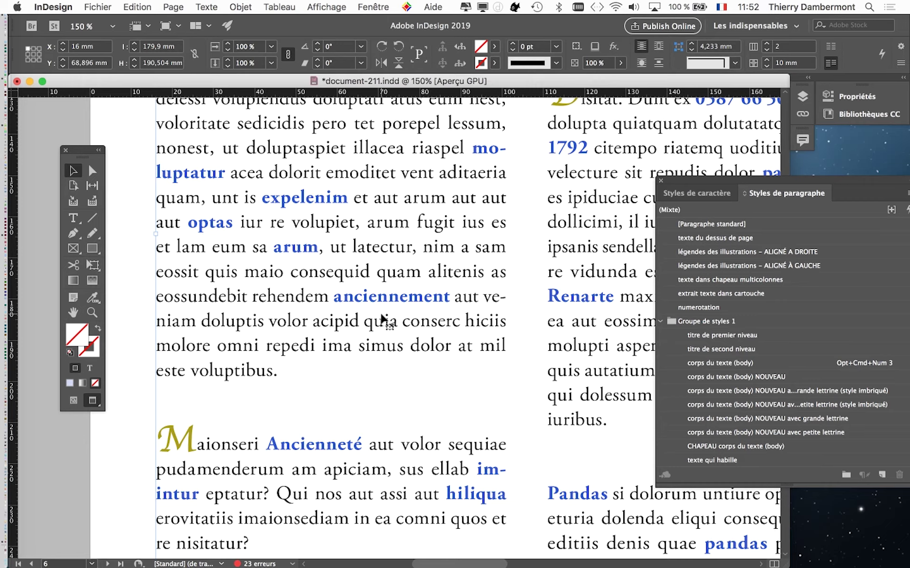
{"action": "key", "text": "super+minus"}
{"action": "key", "text": "super+minus"}
{"action": "key", "text": "super+minus"}
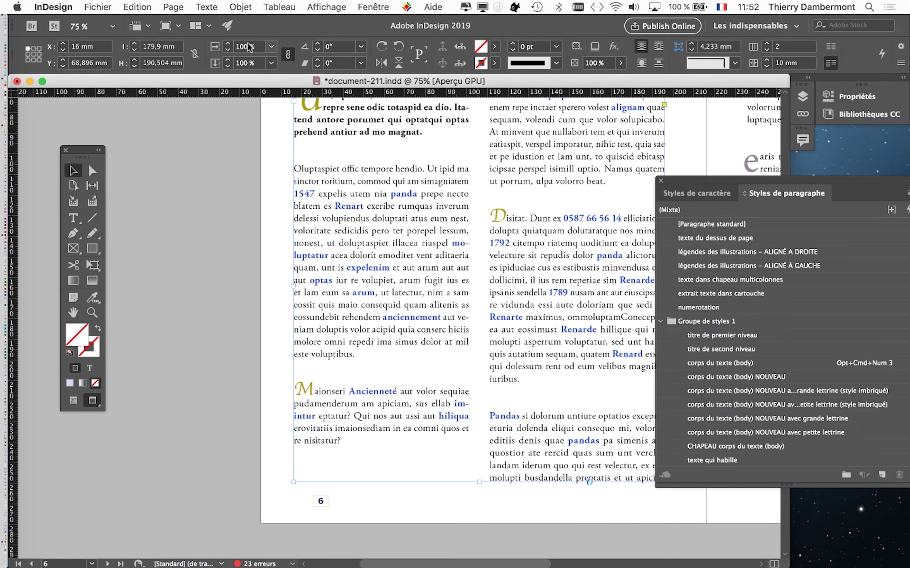
{"action": "left_click", "coordinate": [98, 7]}
{"action": "key", "text": "Escape"}
{"action": "left_click", "coordinate": [146, 100]}
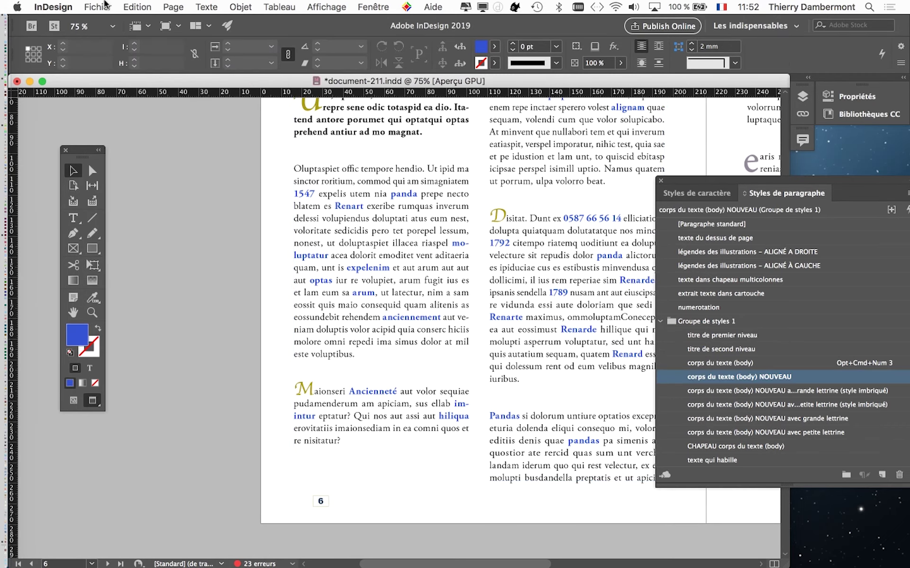
Save the document as document-212.indd in the document-207 folder
{"action": "left_click", "coordinate": [98, 6]}
{"action": "left_click", "coordinate": [134, 103]}
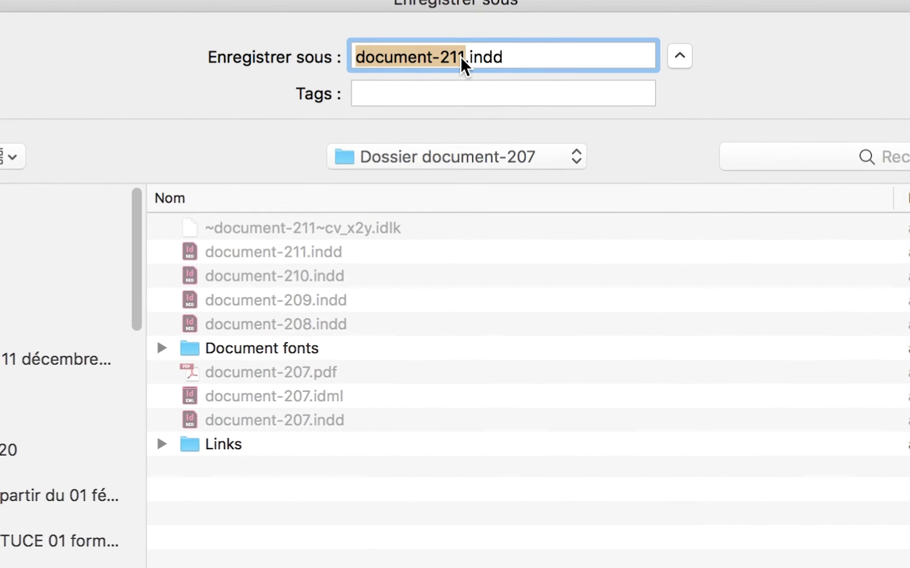
{"action": "left_click", "coordinate": [461, 57]}
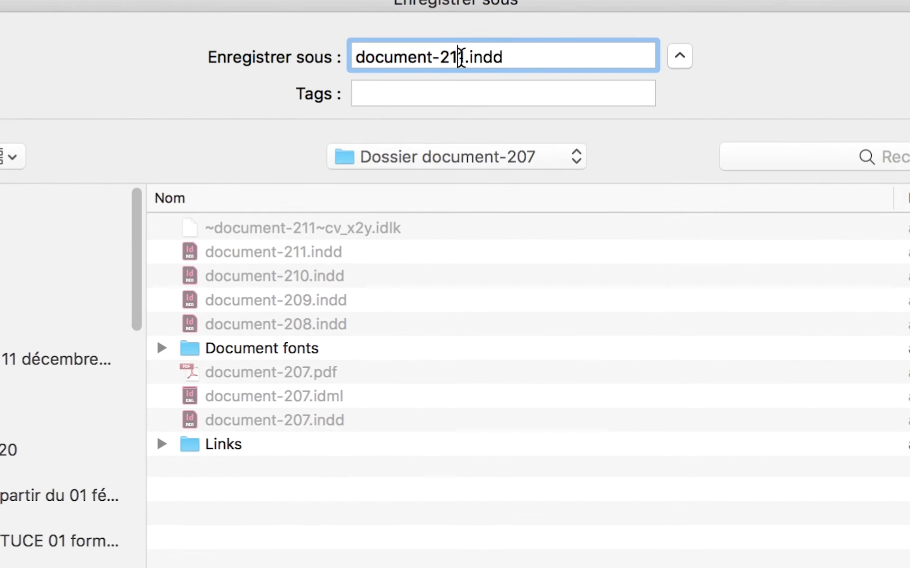
{"action": "key", "text": "shift+Right"}
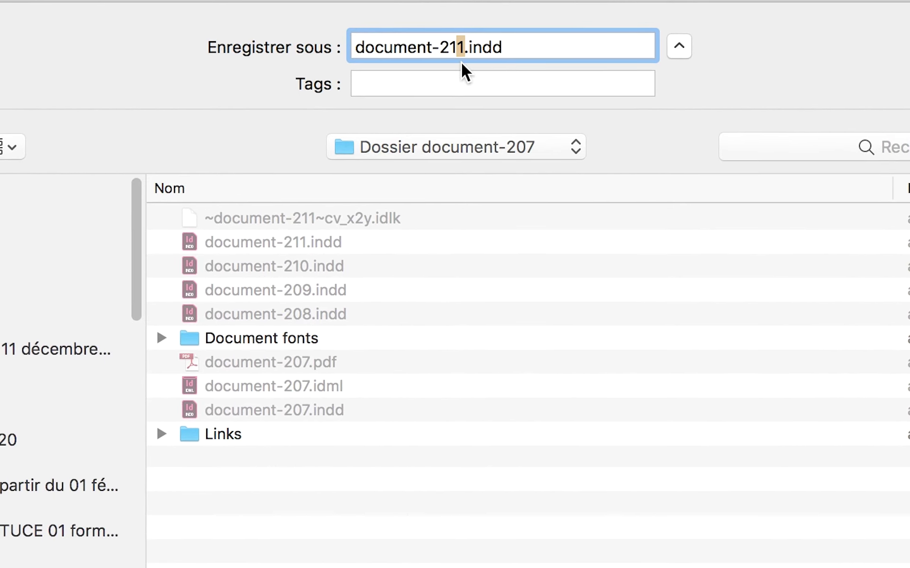
{"action": "type", "text": "2"}
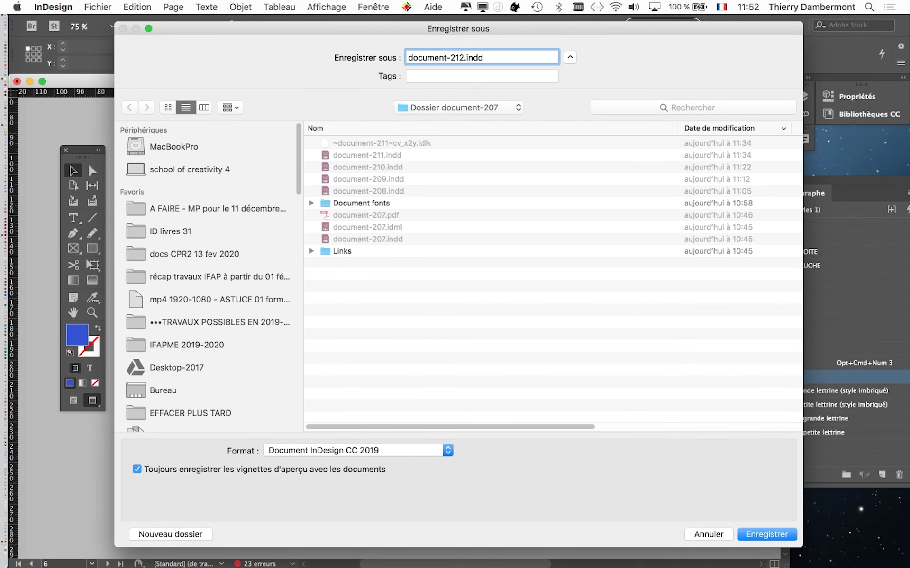
{"action": "key", "text": "Return"}
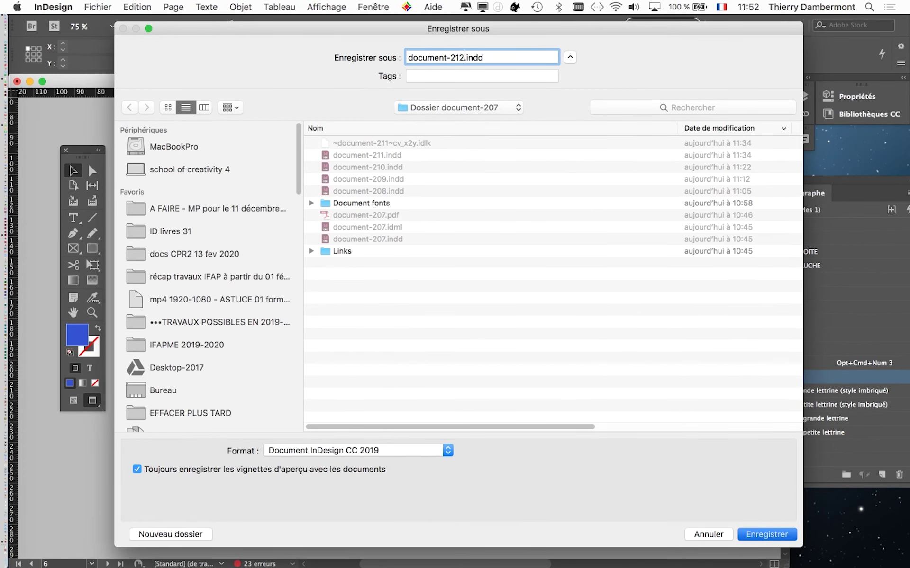